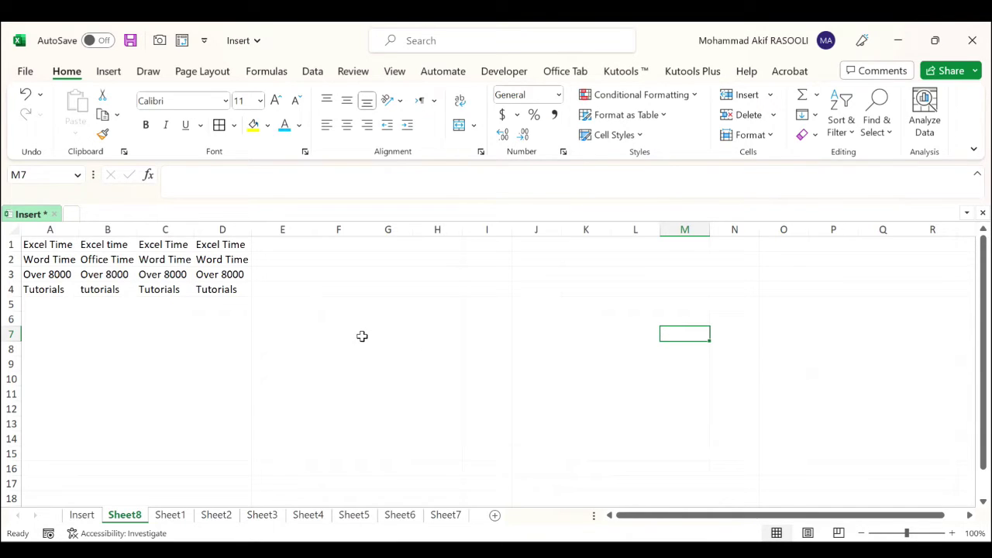
Enter the comparison formula =A1=B1 in cell E1.
left_click(297, 243)
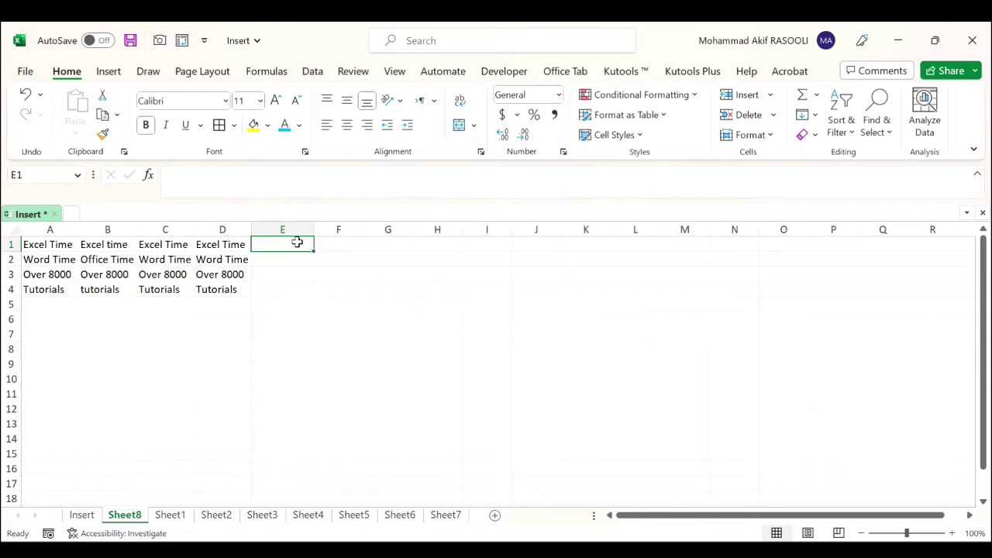
type("=")
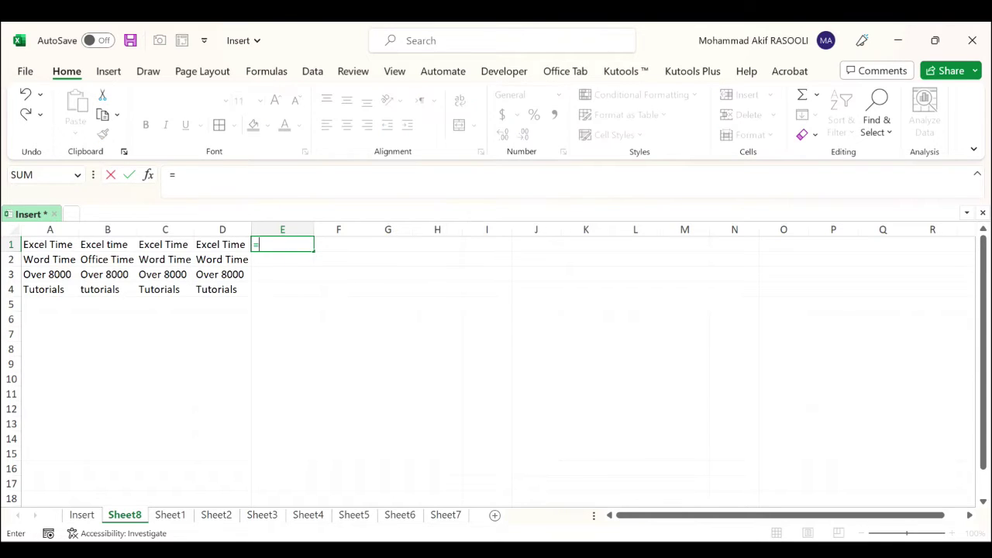
left_click(61, 243)
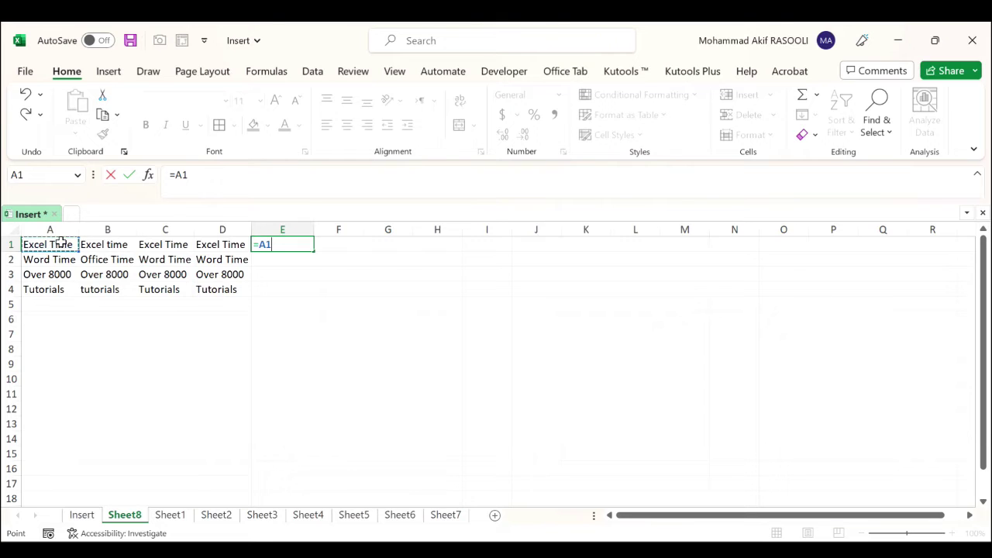
type("=")
left_click(111, 244)
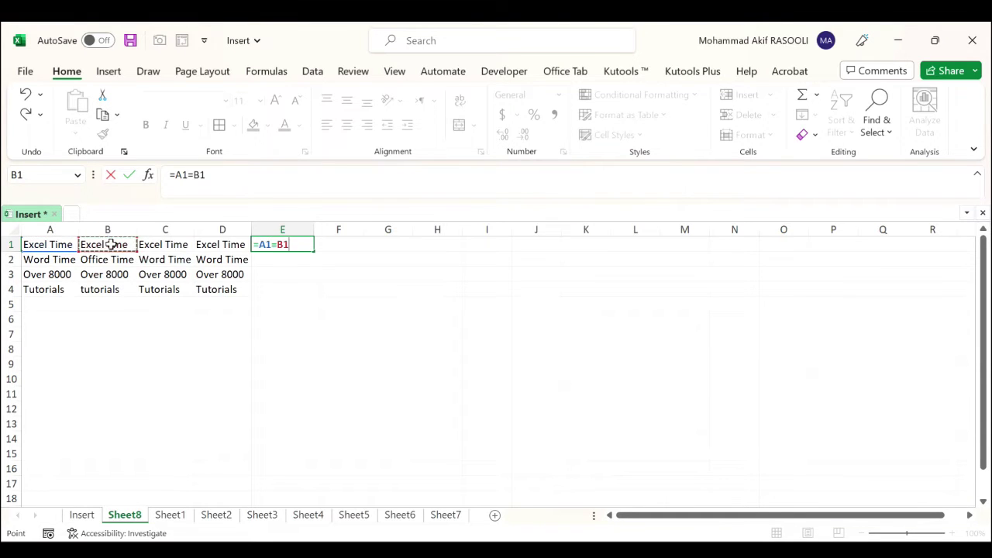
key("Return")
key("Up")
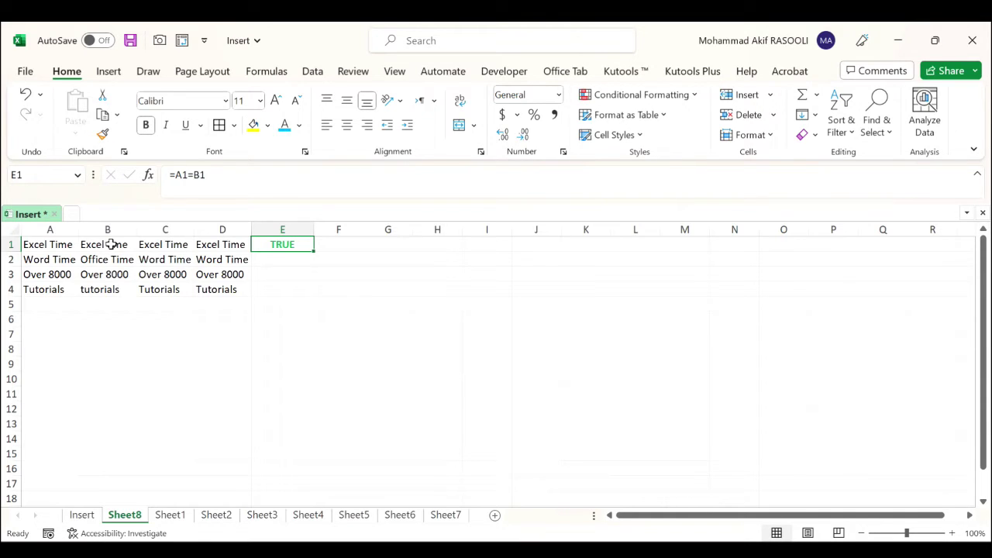
Extend E1's formula to the chained comparison =A1=B1=C1=D1.
left_click(243, 182)
type("=")
left_click(168, 247)
type("=")
left_click(219, 247)
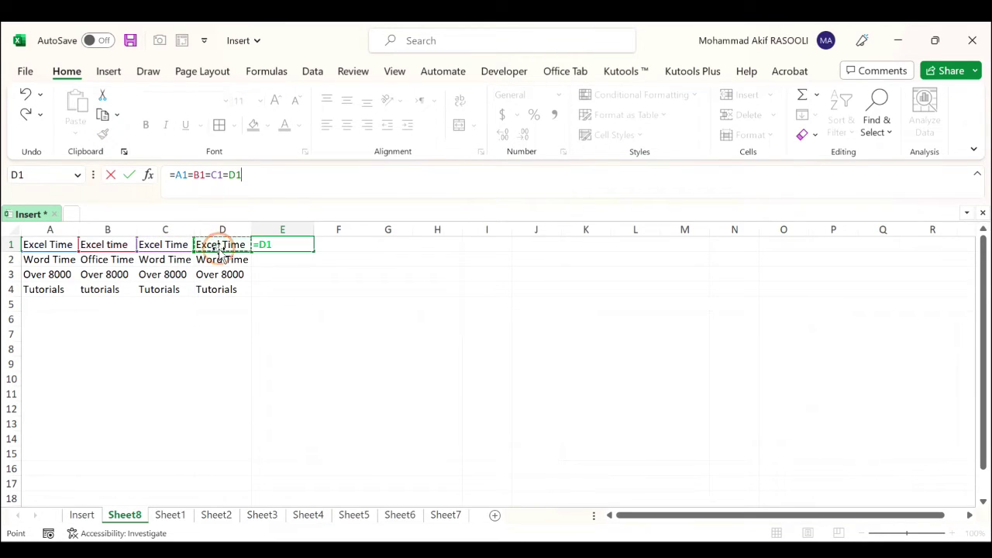
key("Return")
key("Return")
key("Up")
key("Up")
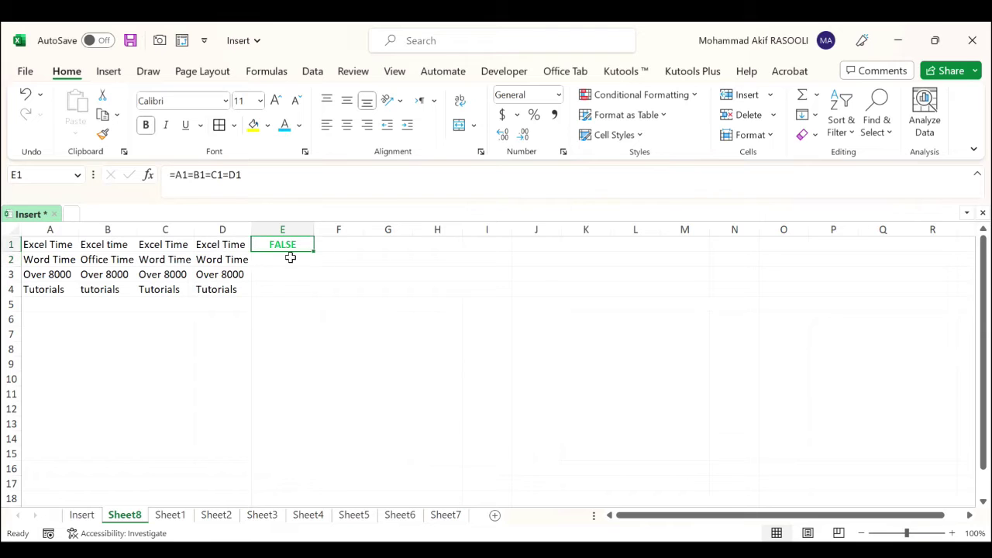
Copy the chained formula down to E4, then clear the FALSE results from E1:E4.
double_click(315, 252)
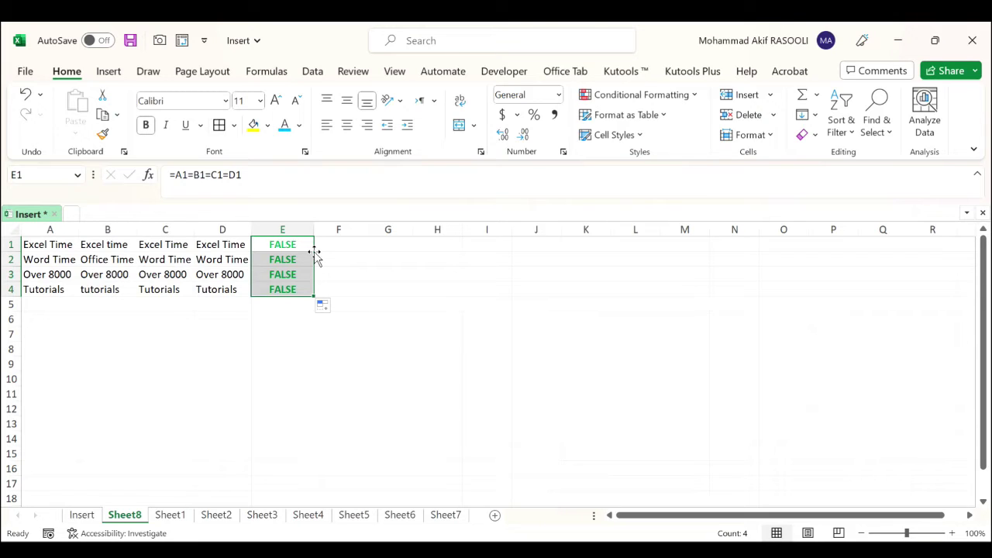
key("Delete")
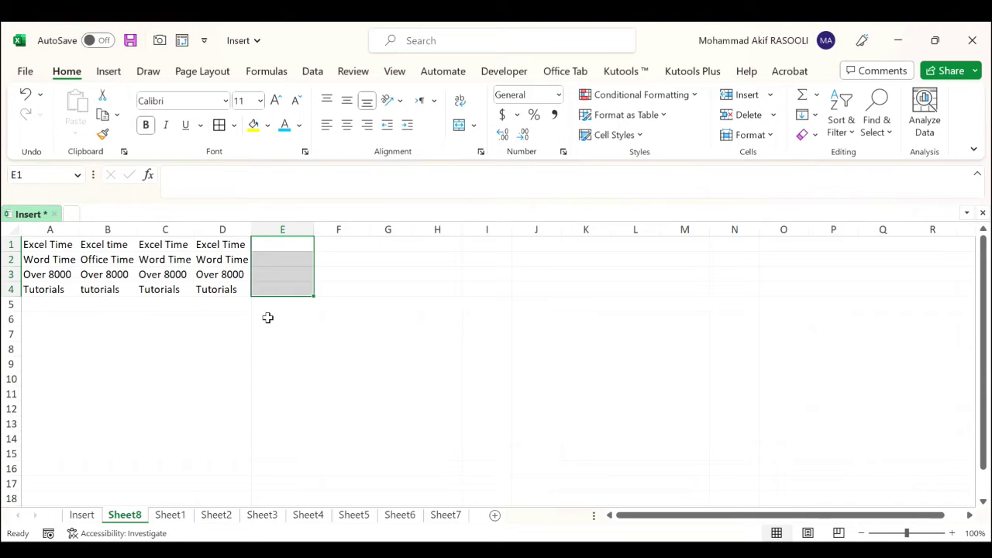
left_click(141, 327)
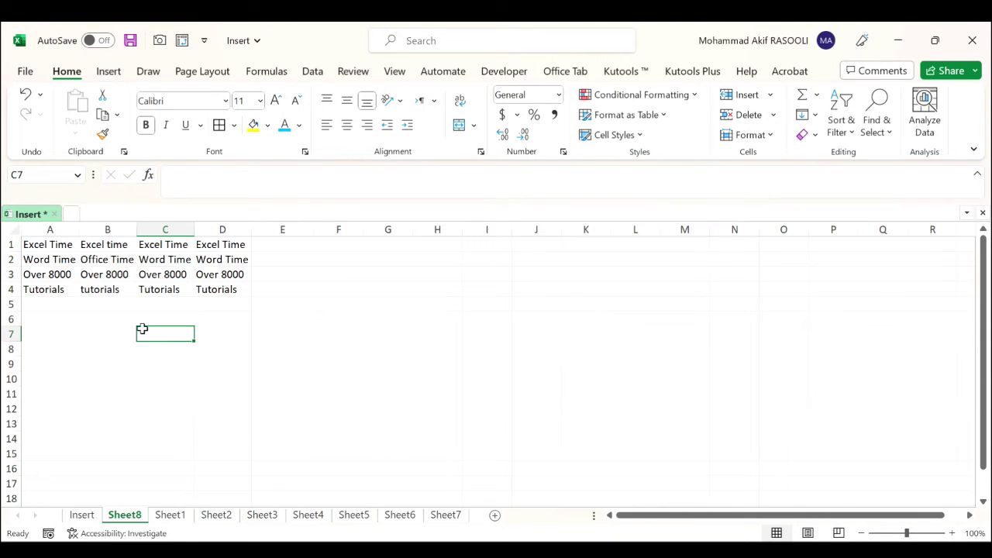
Enter =EXACT(A1:D1,A1) in cell E1.
left_click(50, 245)
left_click_drag(49, 245, 217, 244)
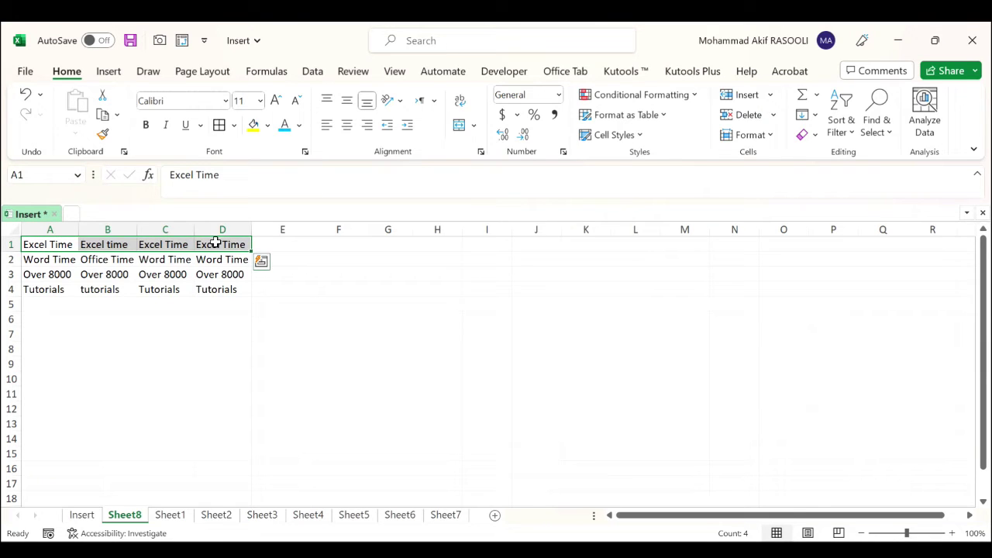
left_click(278, 245)
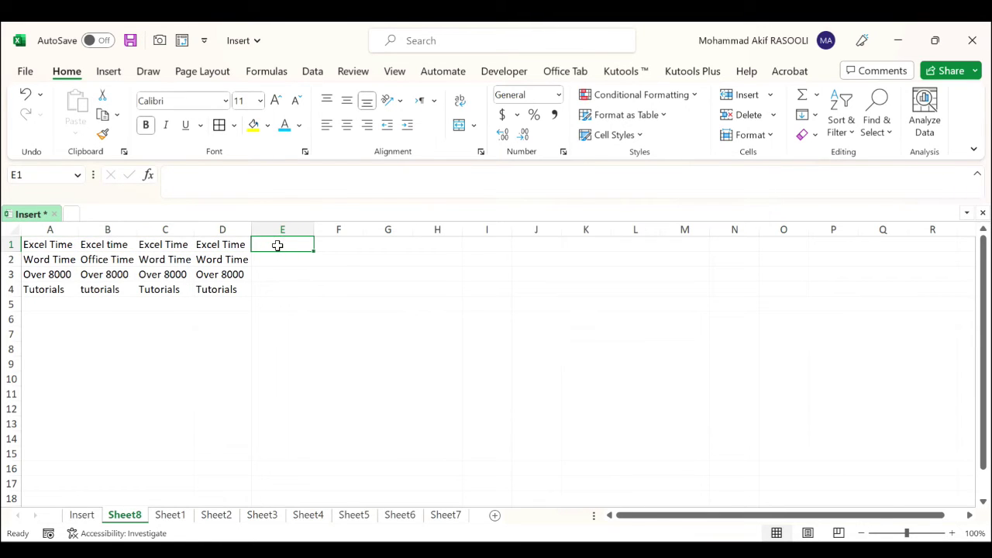
type("=")
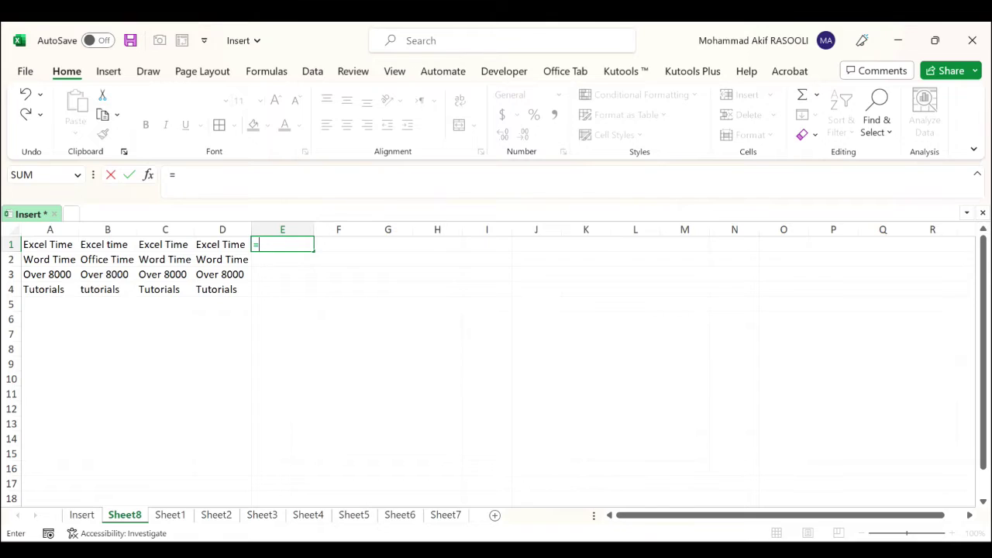
type("ex")
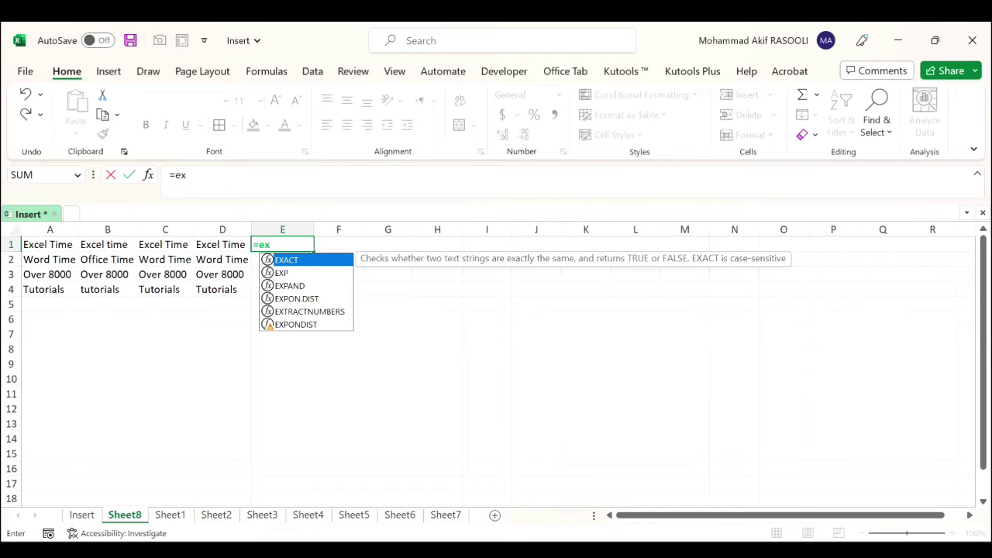
key("Tab")
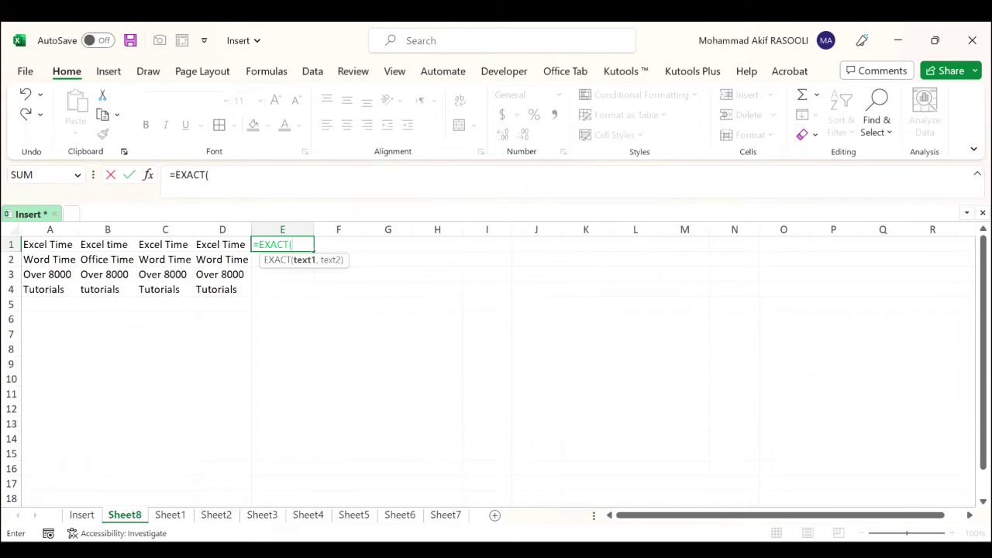
left_click_drag(62, 246, 215, 231)
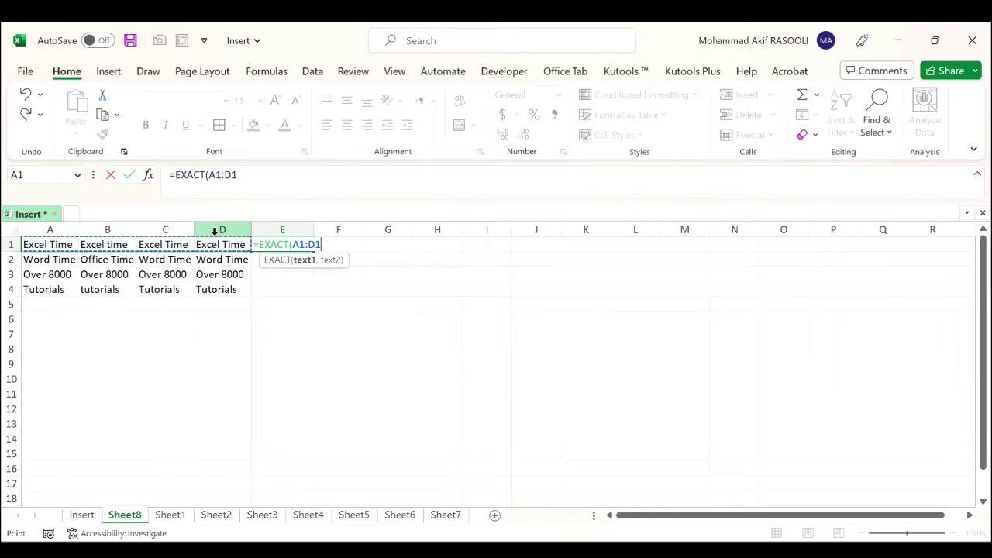
type(",")
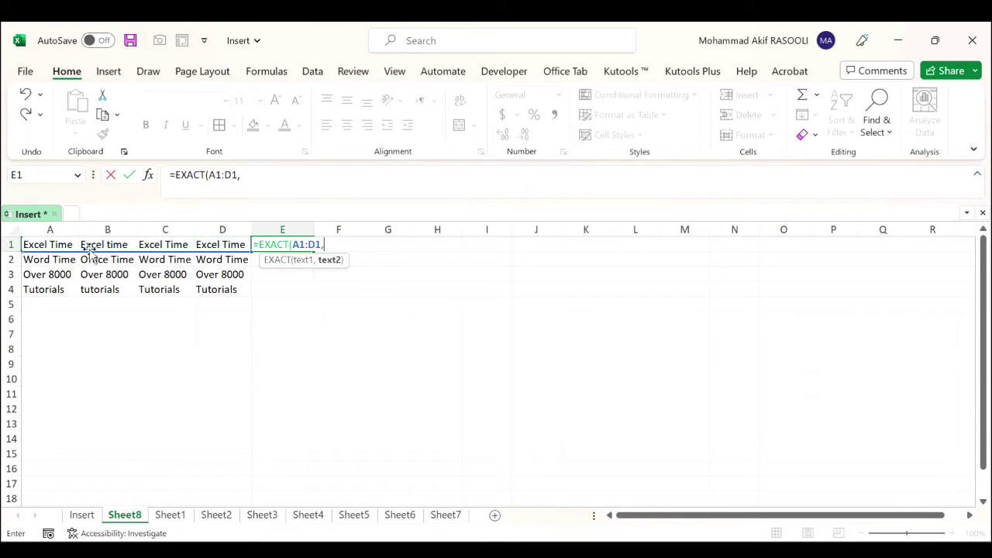
left_click(60, 244)
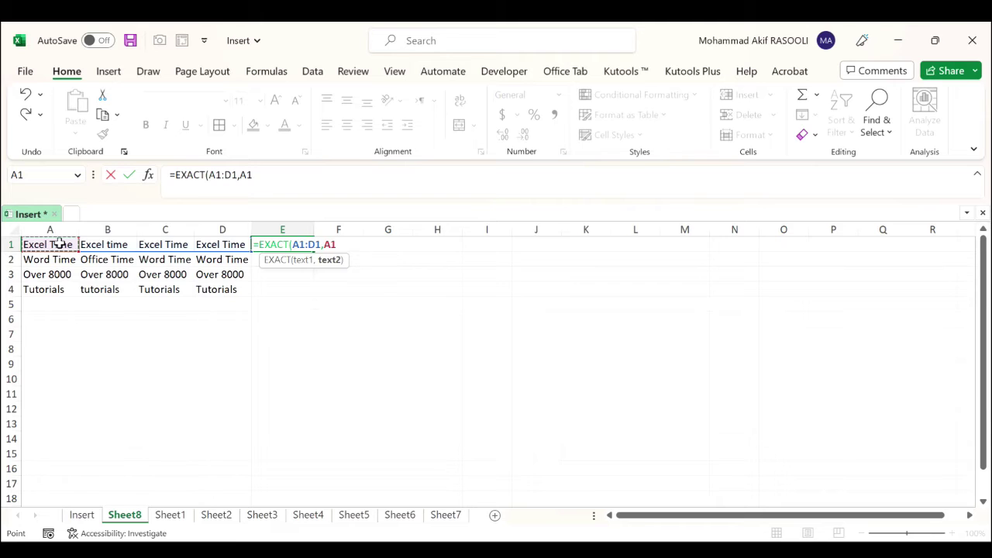
type(")")
Wrap E1's formula in AND so it reads =AND(EXACT(A1:D1,A1)).
key("F2")
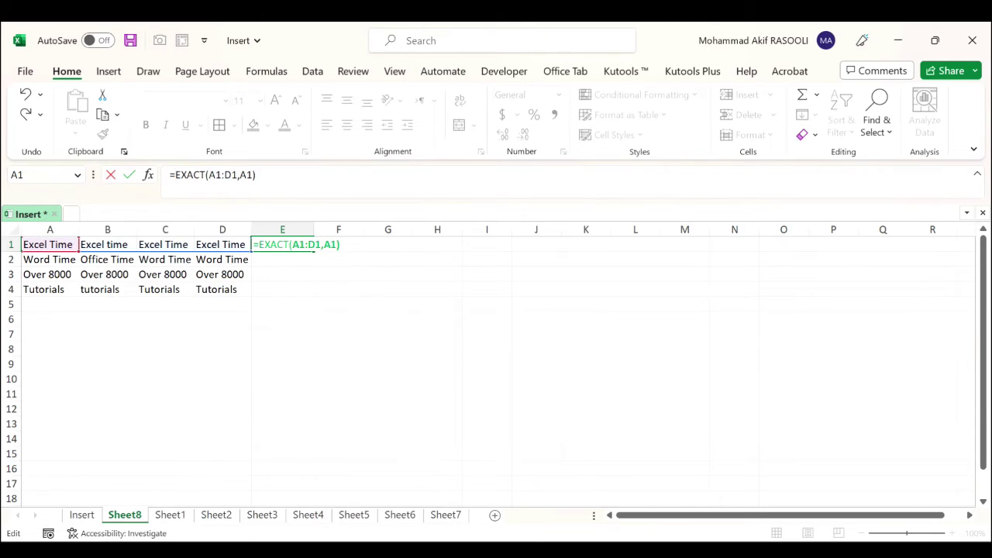
type("and")
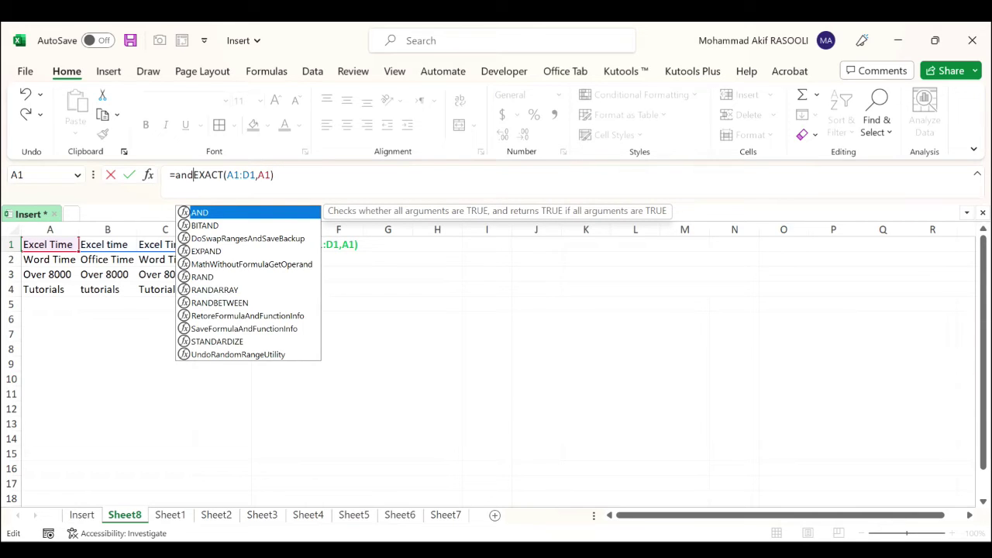
key("Tab")
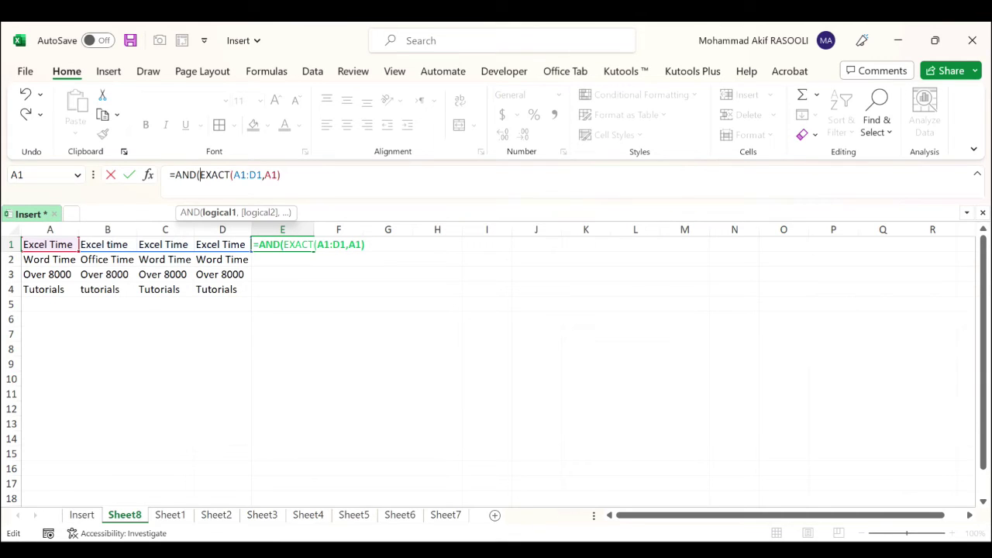
left_click(294, 175)
type(")")
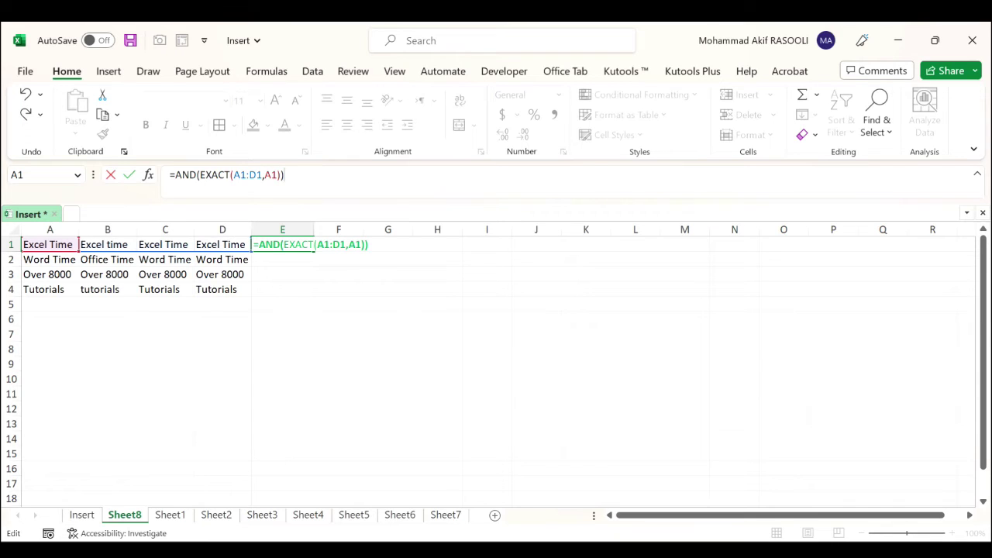
key("Return")
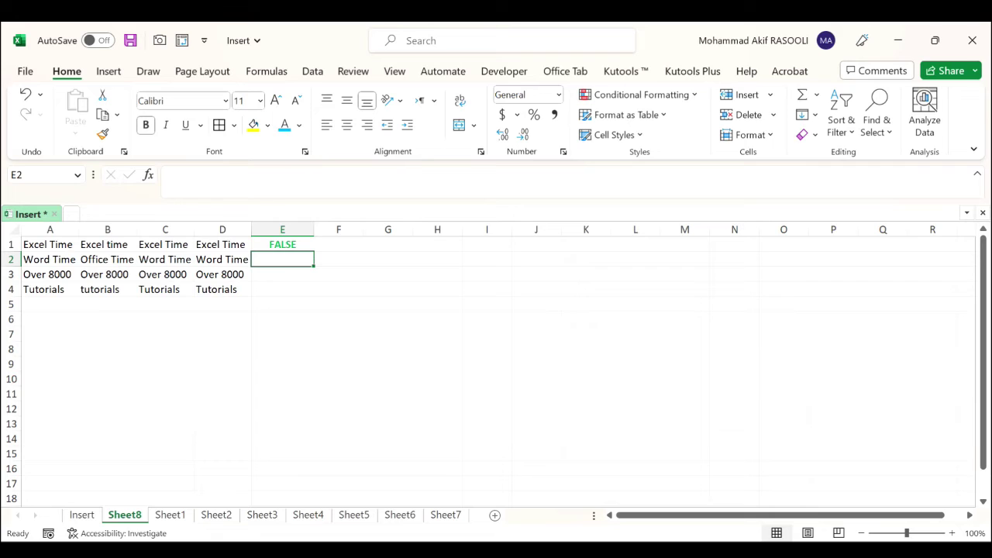
Fill E1's AND(EXACT) formula down to E4, giving FALSE, FALSE, TRUE, FALSE.
left_click(288, 245)
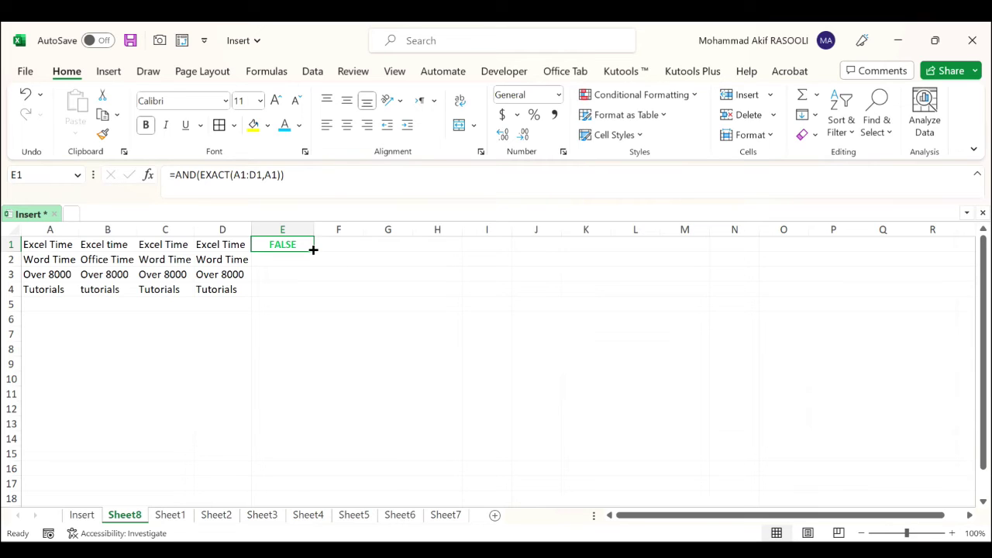
left_click_drag(313, 252, 309, 300)
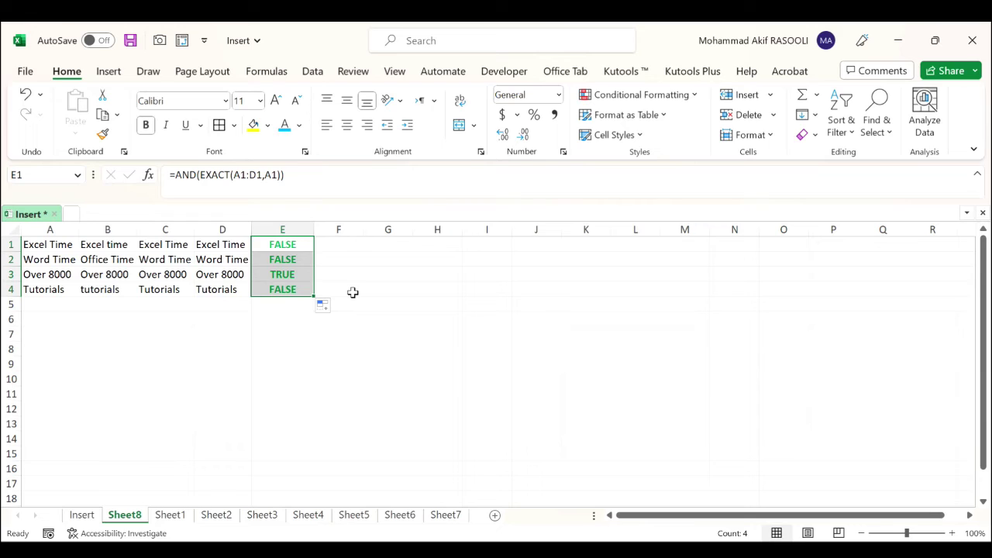
left_click(353, 293)
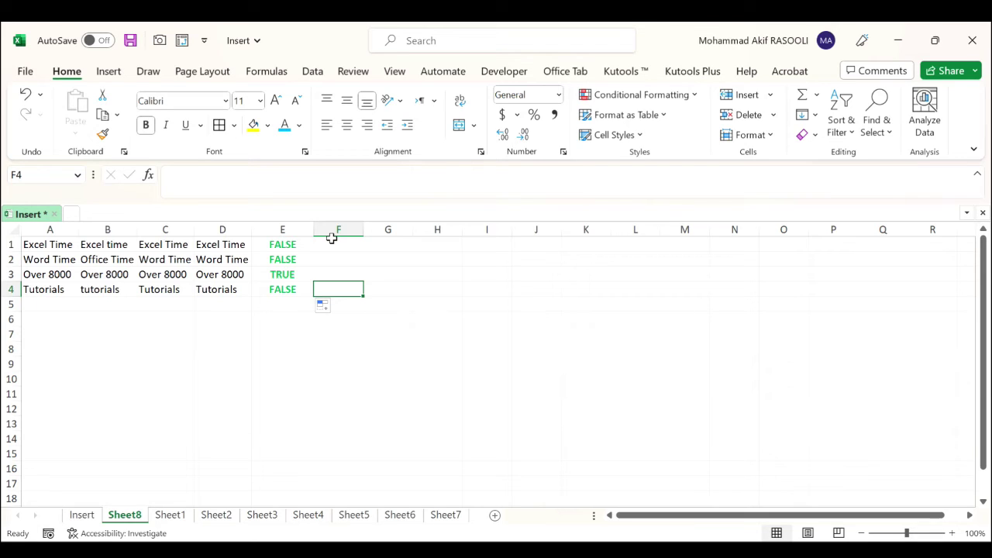
Enter =COUNTIF(A1:D1,A1)=4 in cell F1, which returns TRUE.
left_click(331, 242)
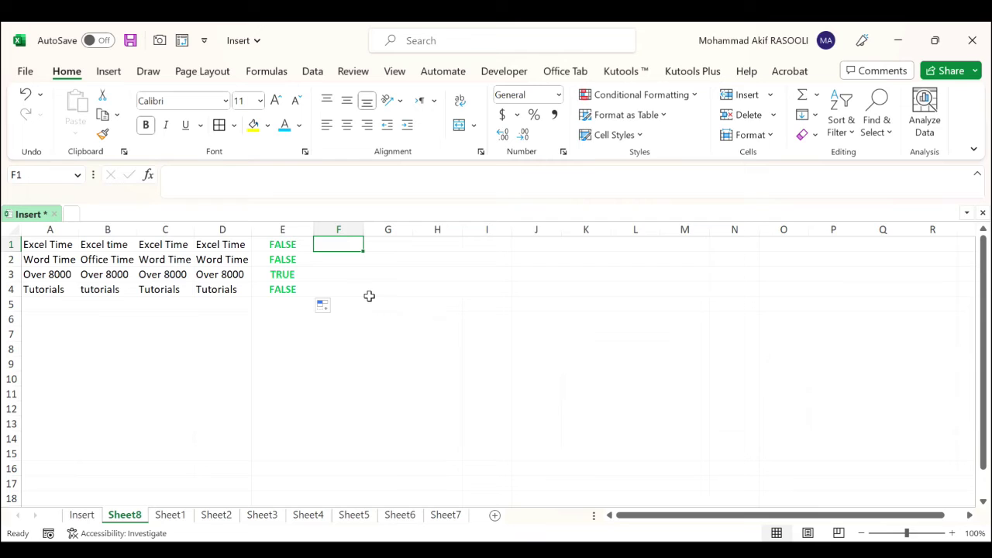
type("=co")
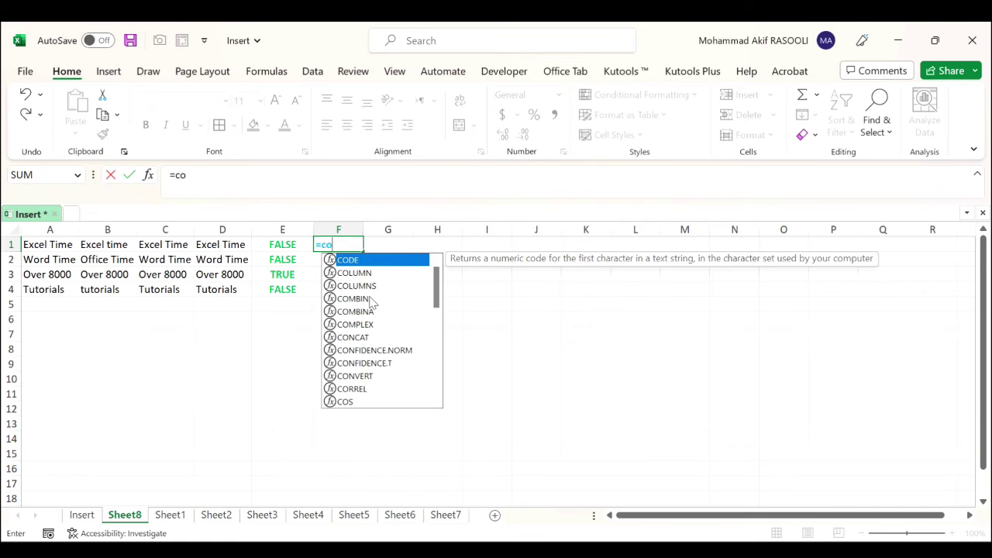
type("unt")
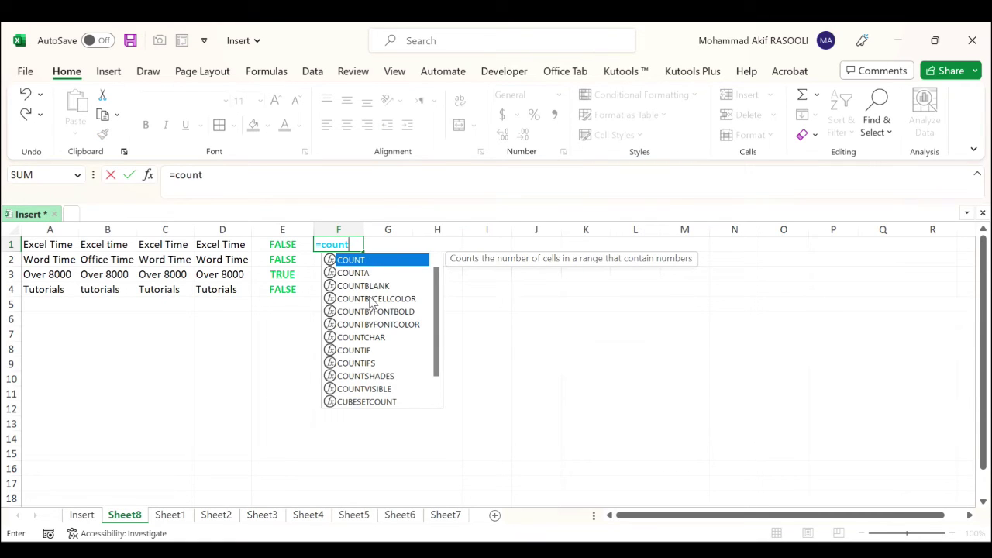
type("if")
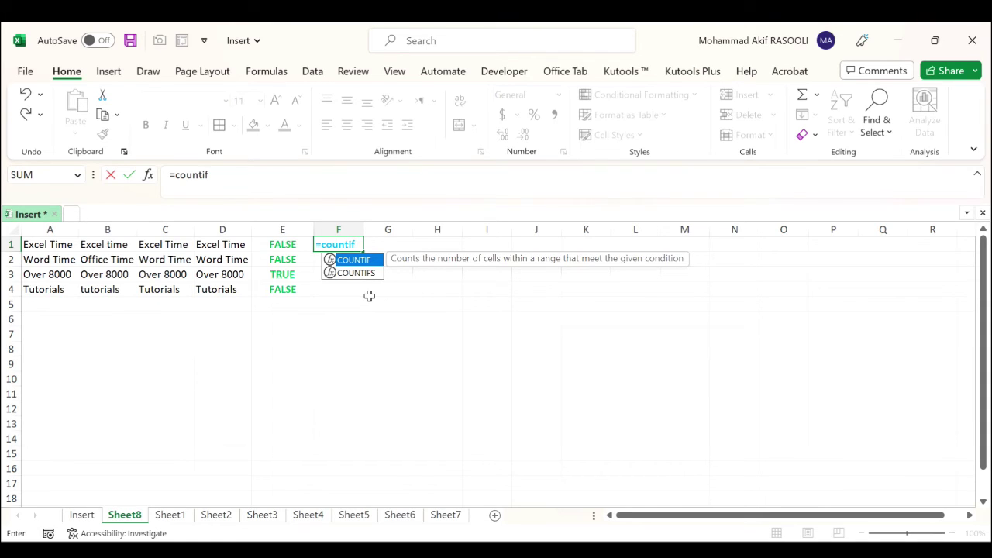
key("Tab")
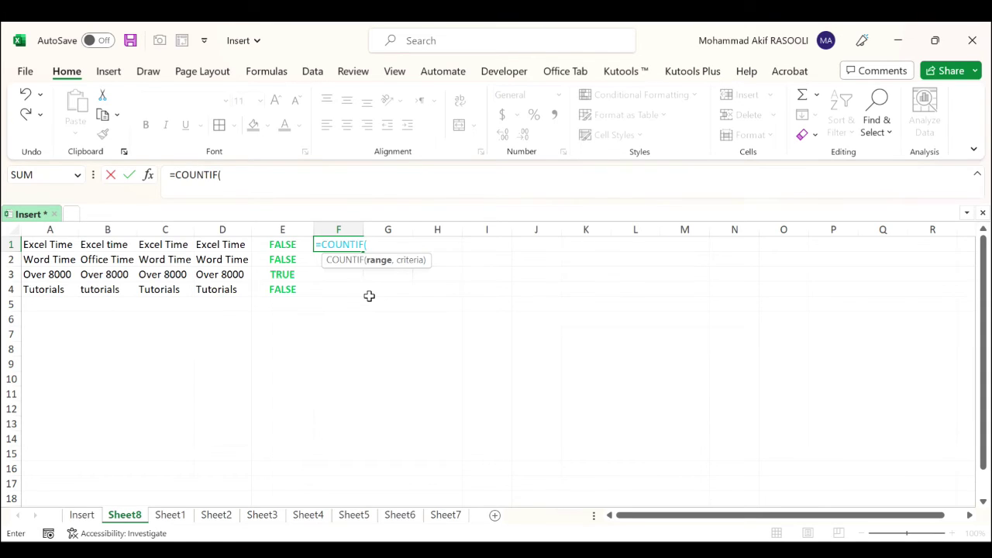
left_click_drag(64, 245, 222, 241)
type(",")
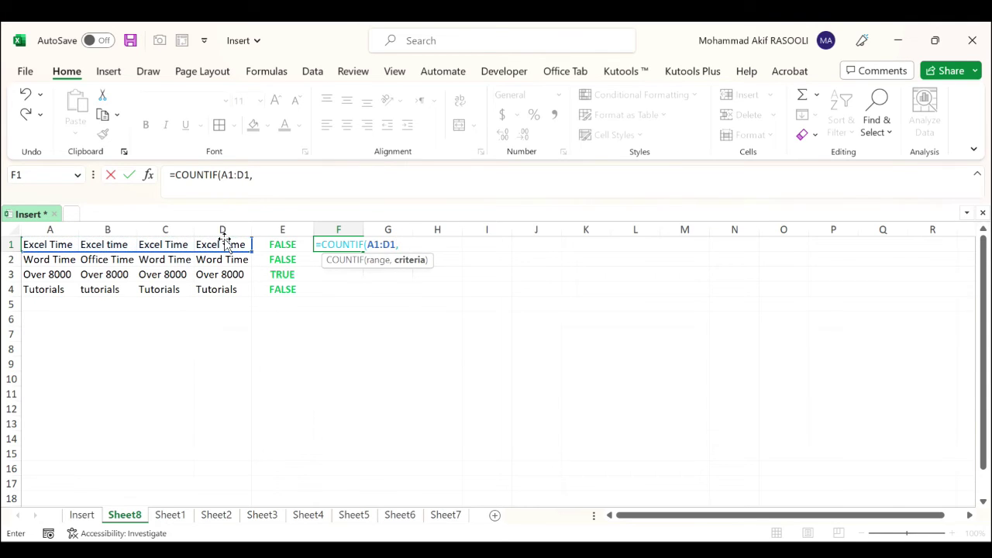
left_click(45, 245)
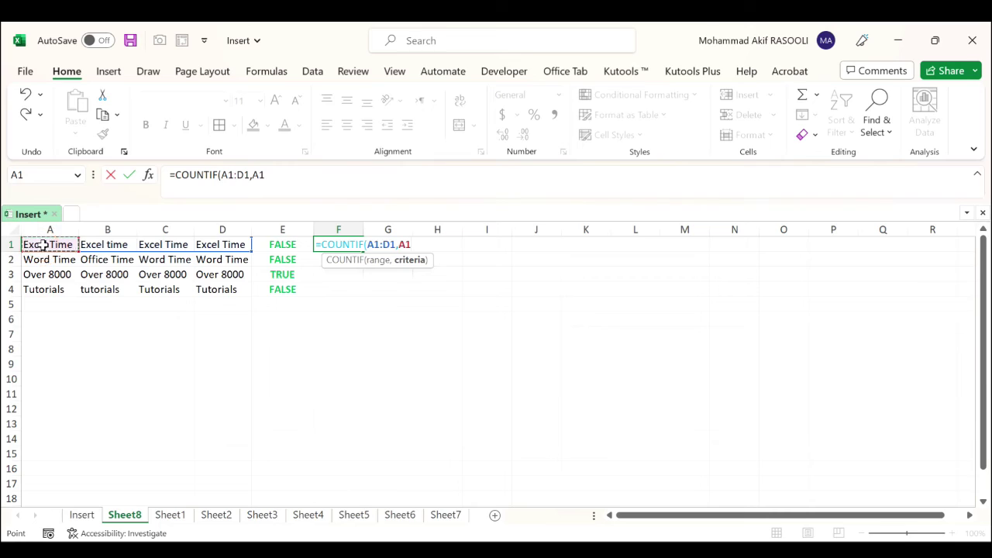
type(")")
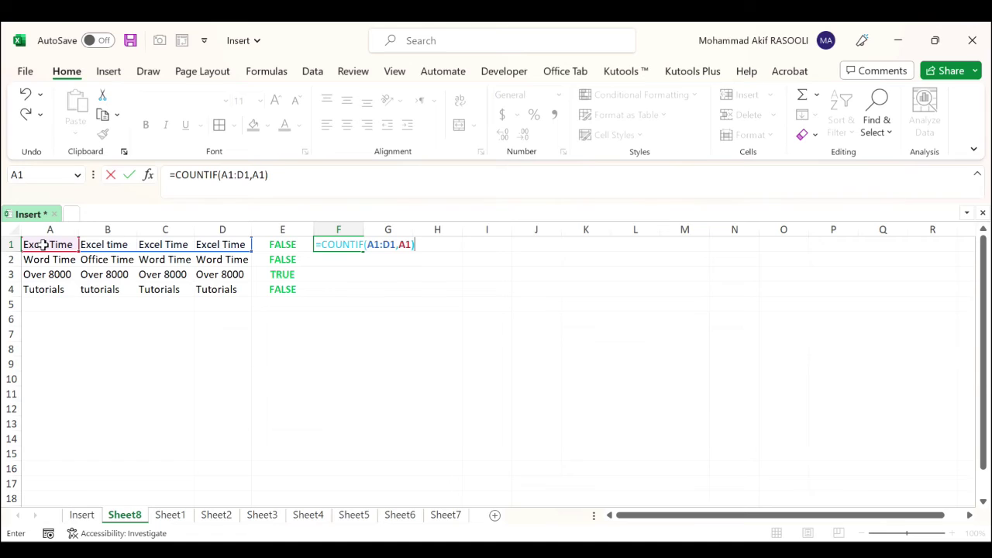
type("=4")
key("Return")
key("Up")
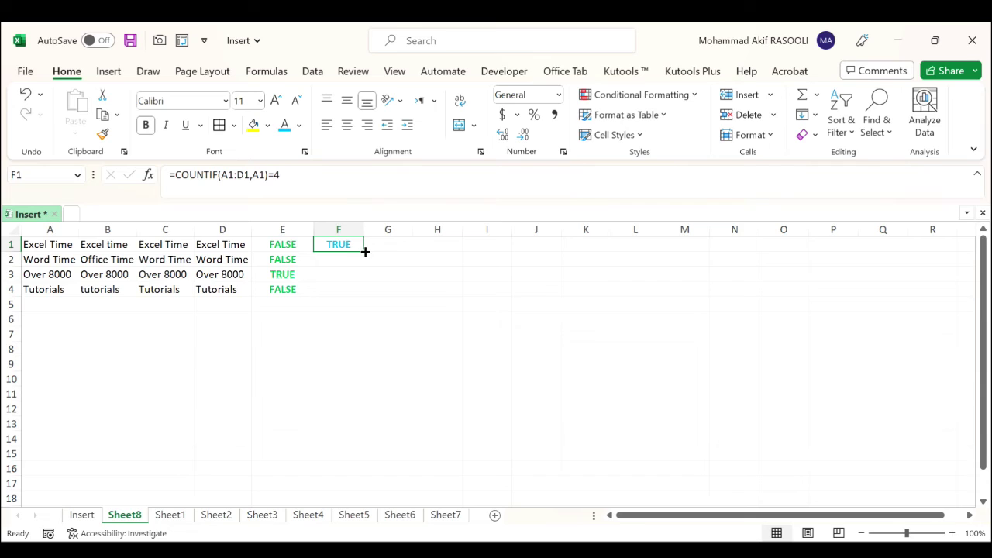
Fill F1's COUNTIF formula down to F4, then review the formulas in F1, F4 and E1.
left_click_drag(365, 252, 362, 293)
left_click(428, 262)
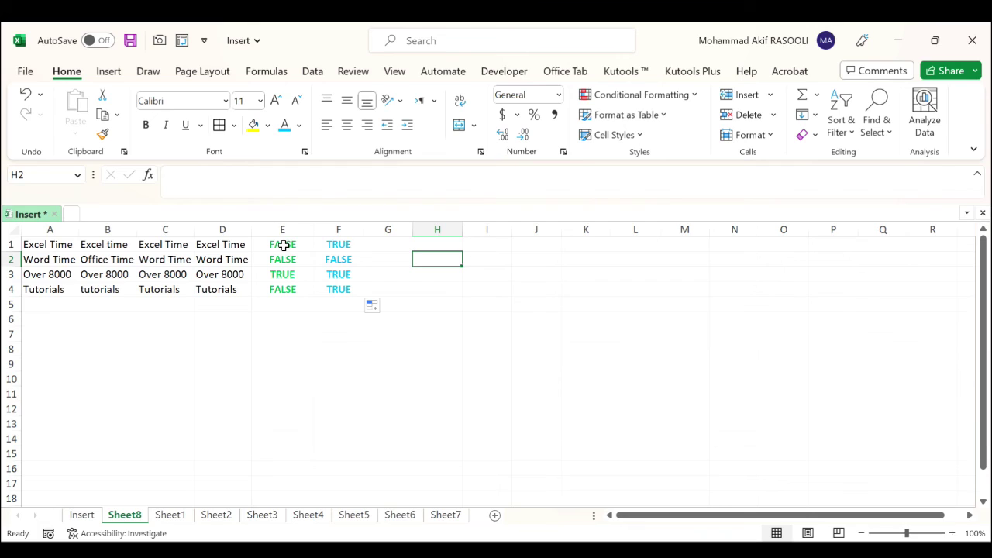
left_click(338, 245)
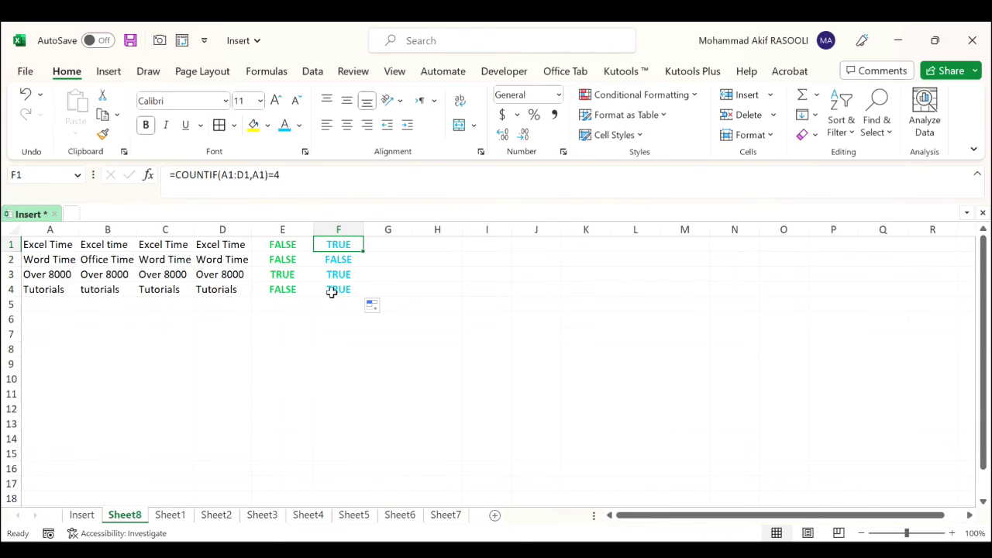
left_click(332, 292)
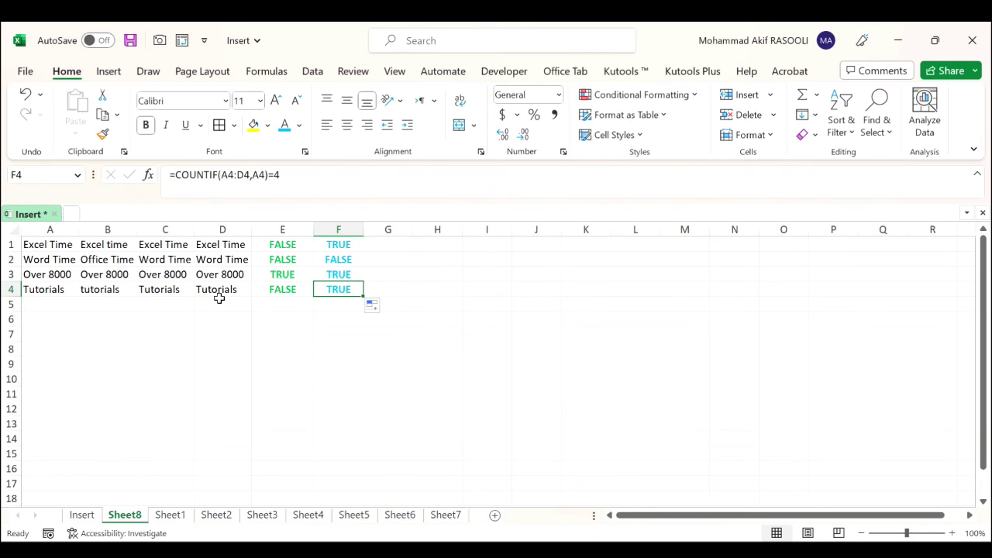
left_click(277, 245)
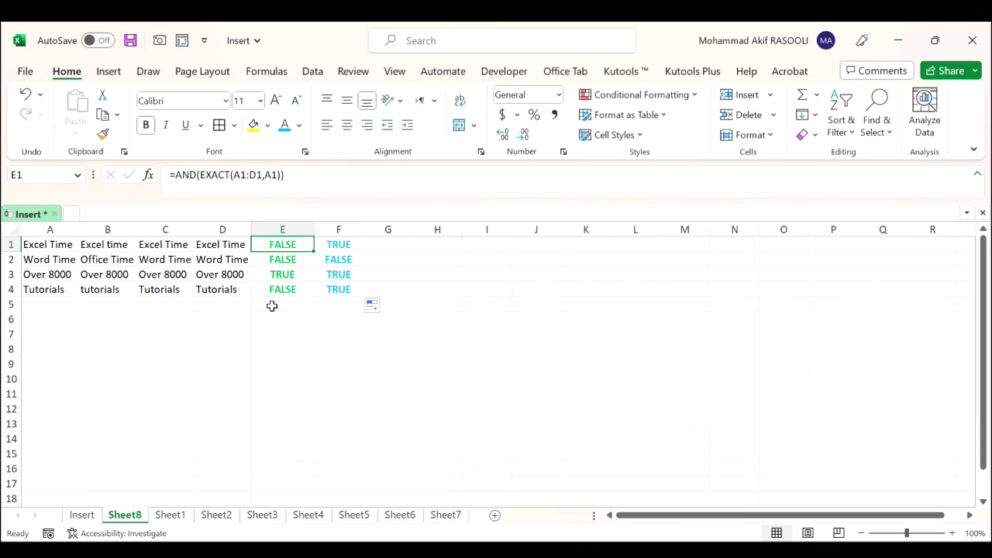